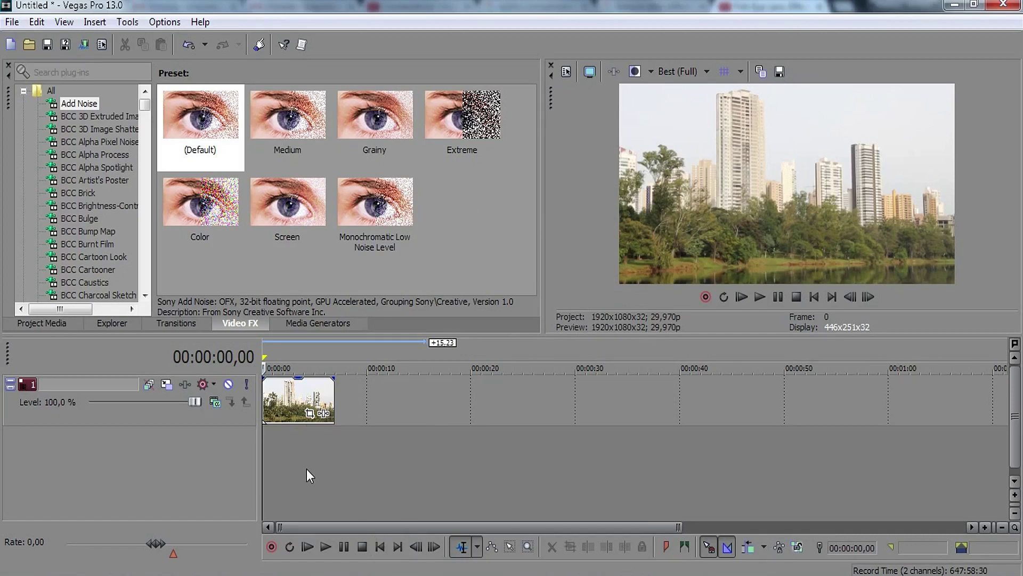
Play the city clip from the start of the timeline to preview it.
key(space)
scroll(315, 464, up, 5)
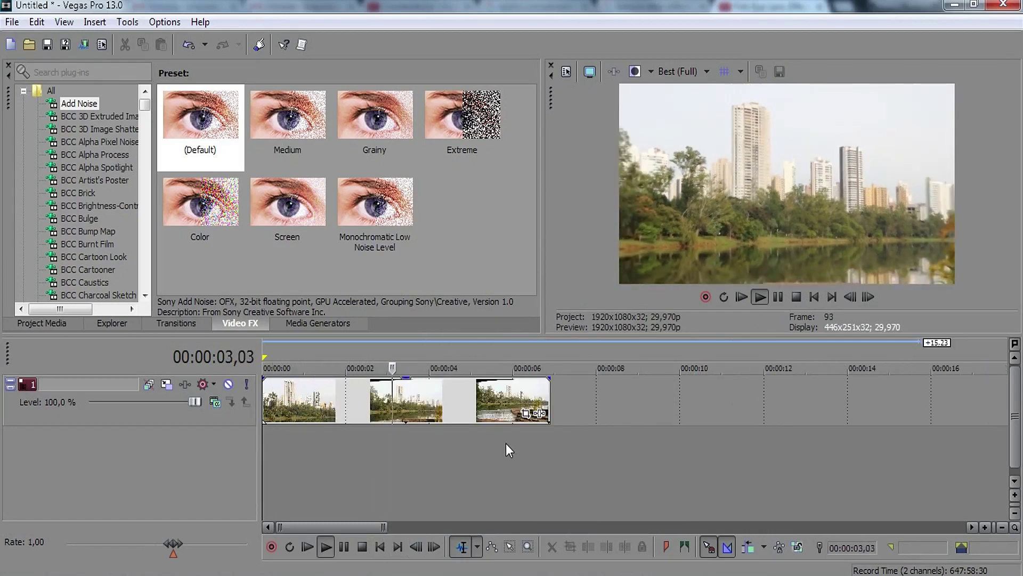
key(space)
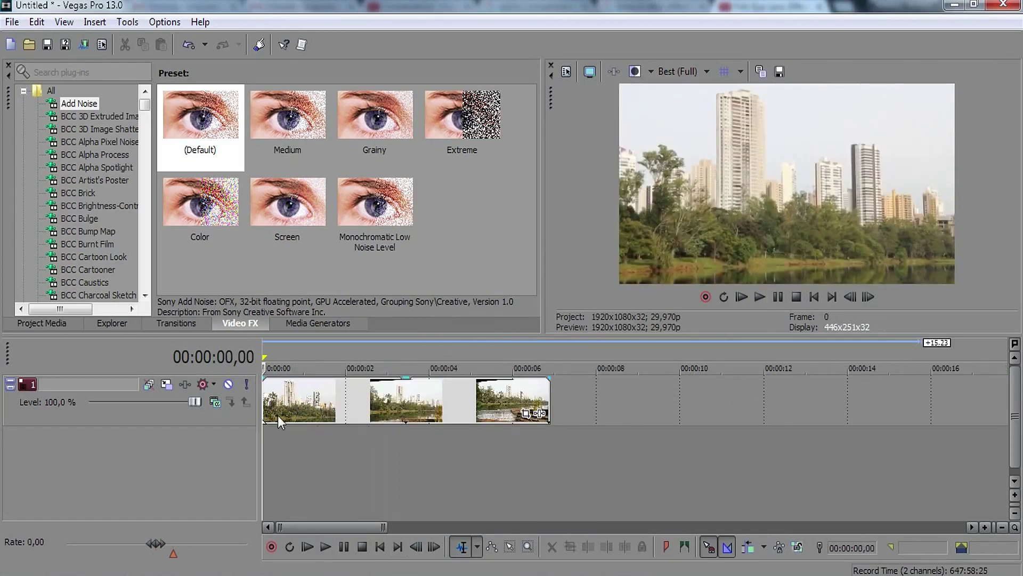
Add the Cookie Cutter effect with its (Default) preset to the city clip and switch the effect off.
click(396, 409)
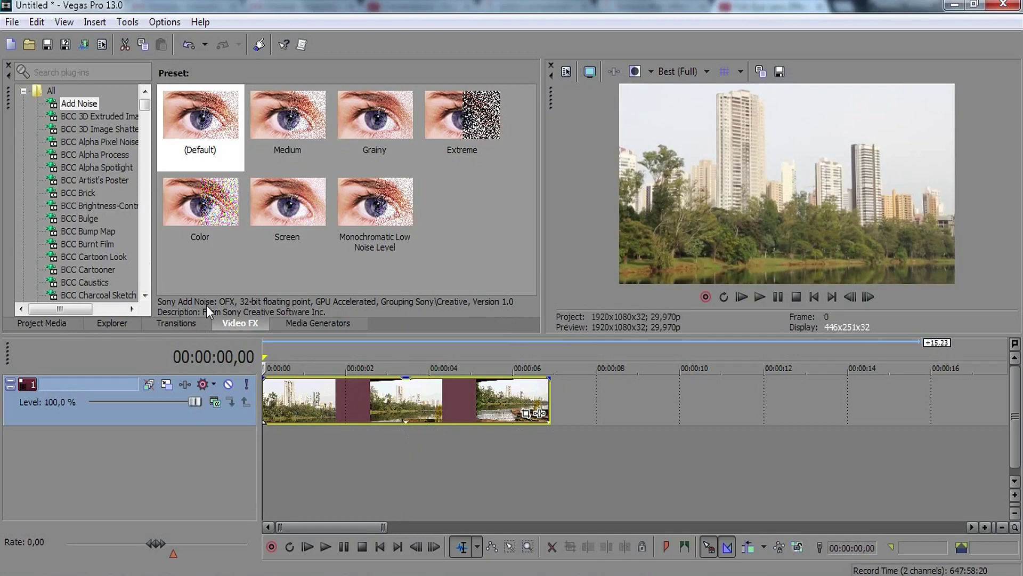
scroll(92, 148, down, 5)
drag(145, 128, 144, 177)
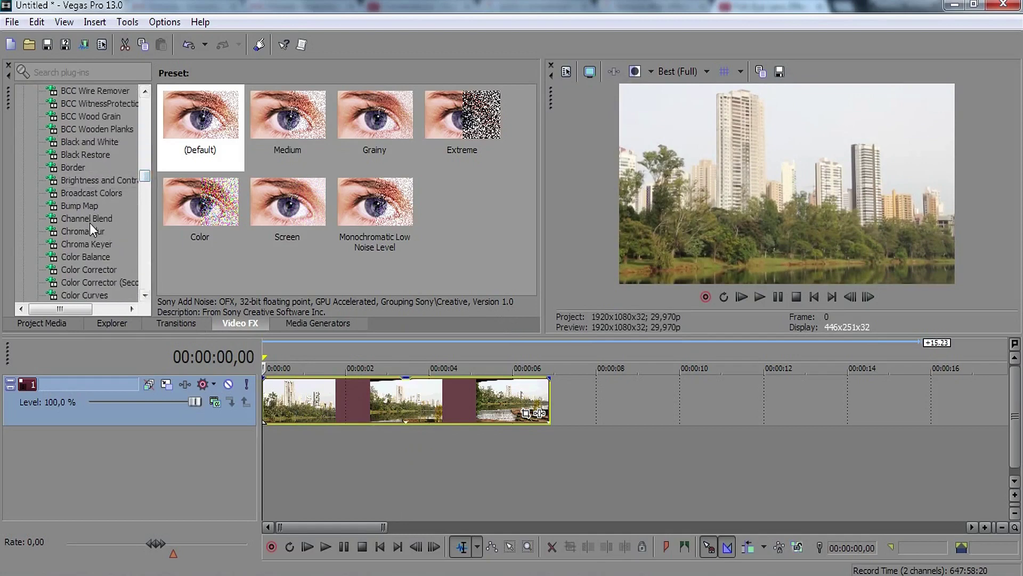
scroll(90, 229, down, 2)
click(87, 256)
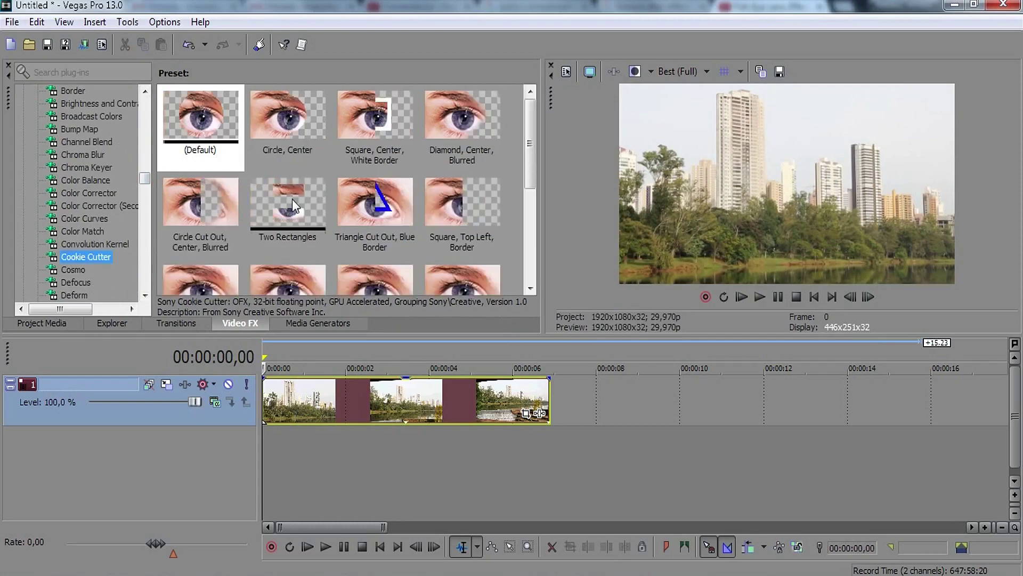
drag(213, 122, 365, 408)
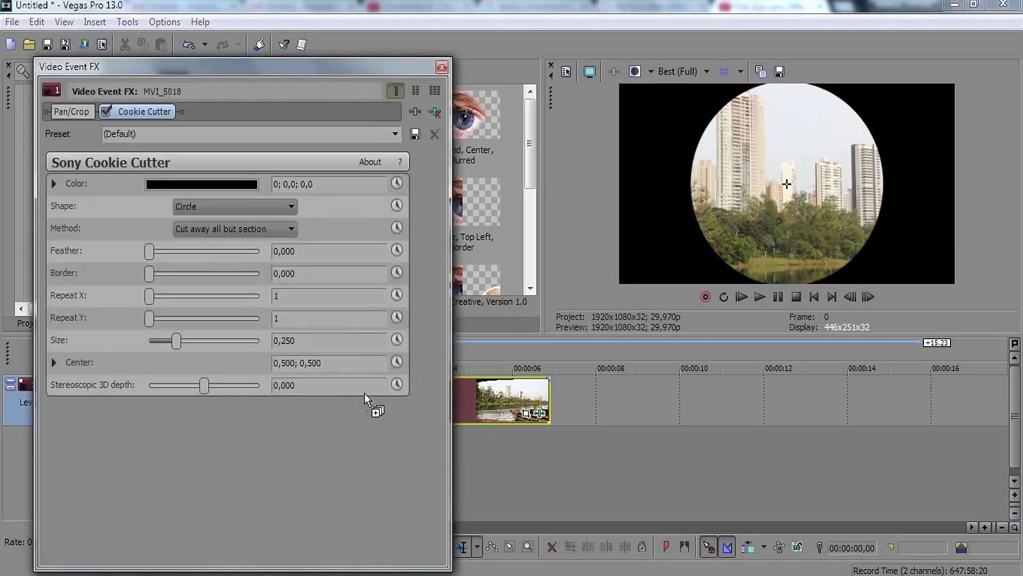
click(107, 112)
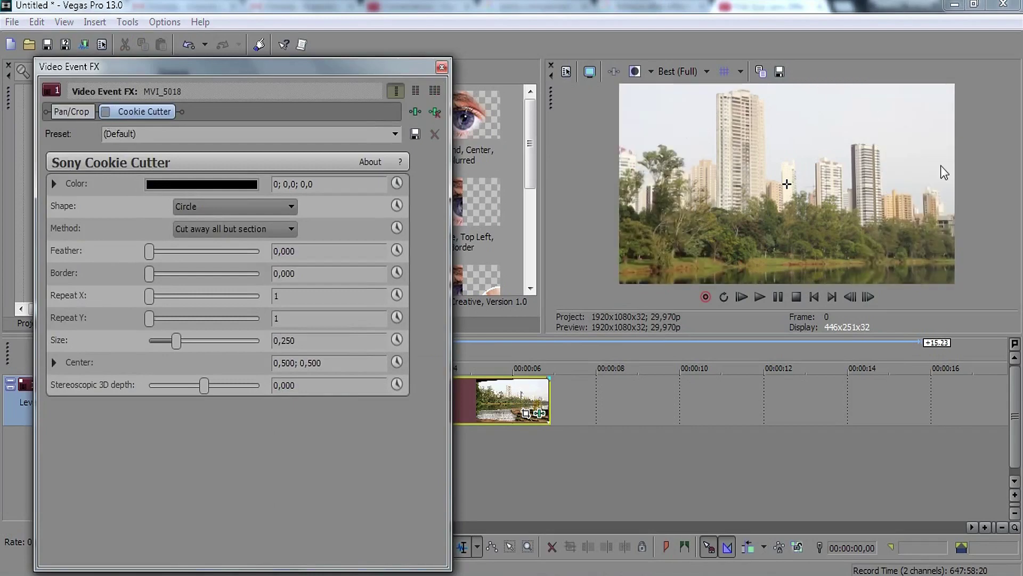
click(442, 67)
Add the Spherize effect with its (Default) preset to the city clip.
scroll(135, 184, down, 20)
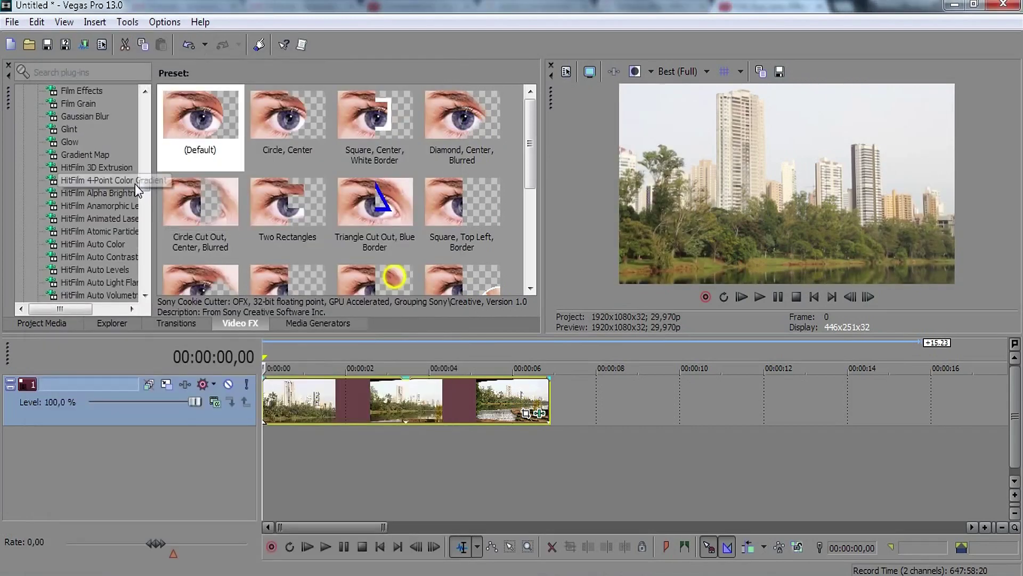
scroll(143, 263, down, 2)
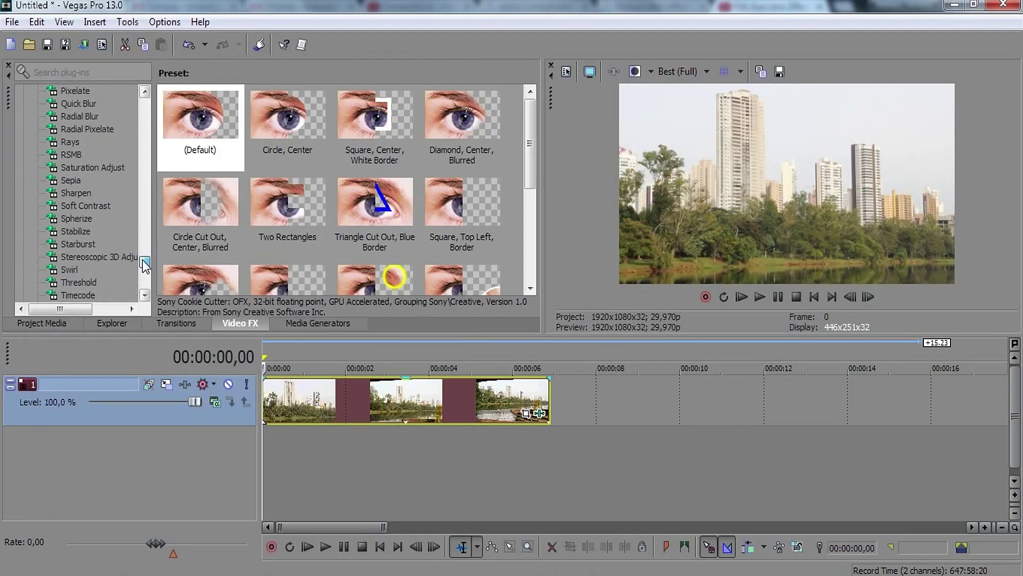
click(86, 218)
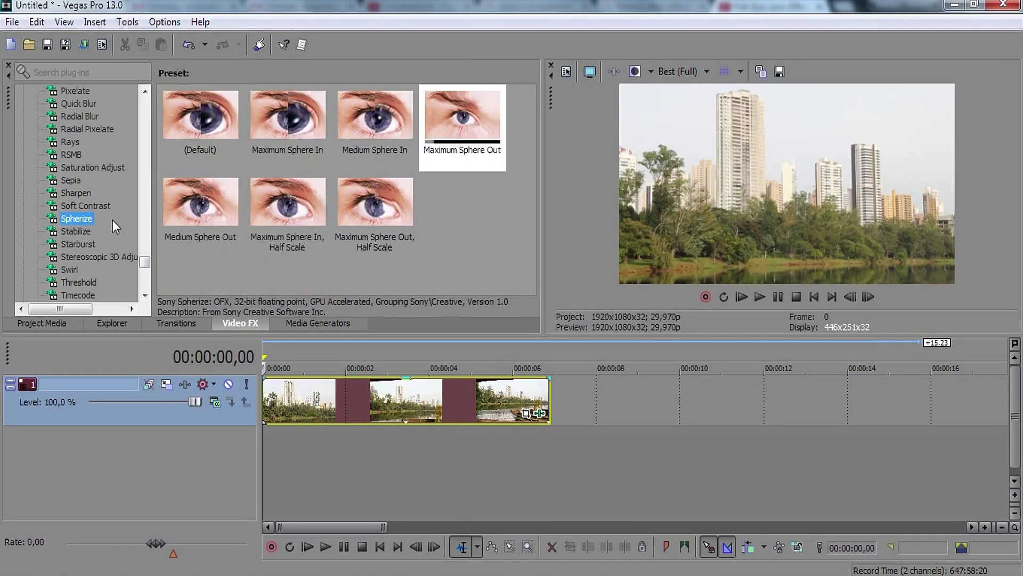
click(489, 275)
drag(204, 133, 348, 396)
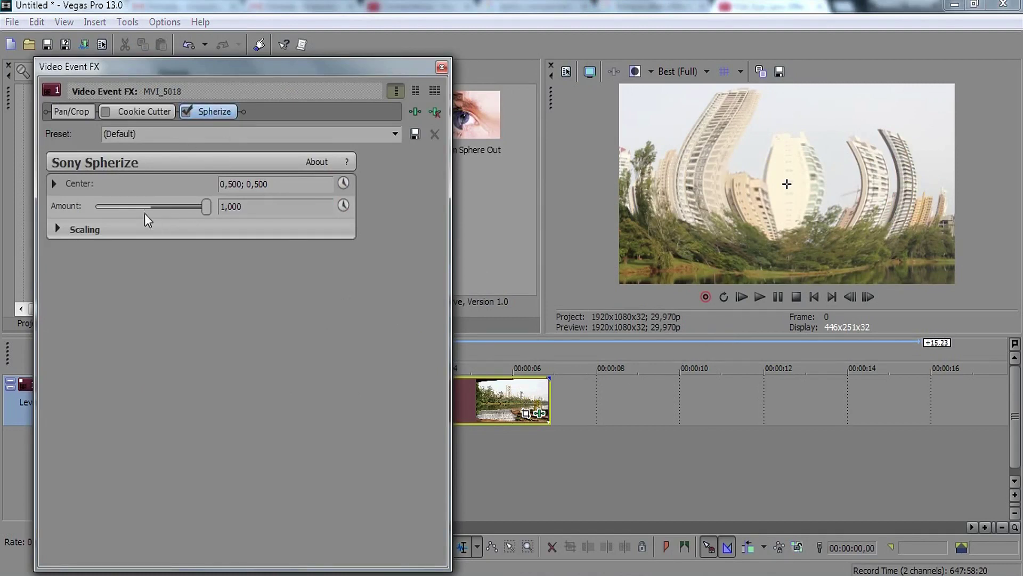
Reset the Spherize amount to 0,000 and look at the effect's center coordinates.
click(255, 212)
double_click(184, 210)
click(256, 208)
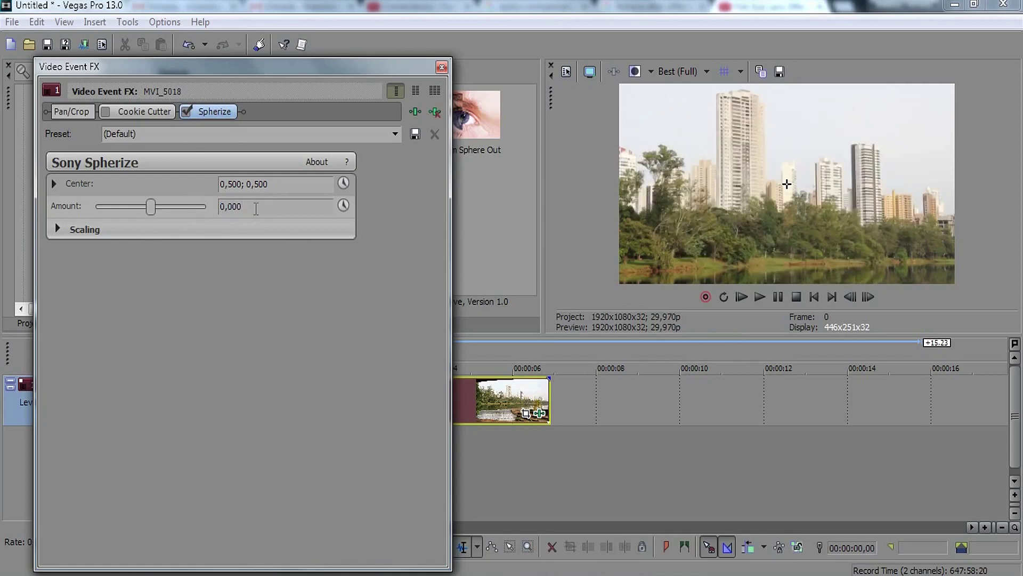
click(288, 186)
click(269, 187)
drag(270, 186, 219, 184)
click(221, 184)
Turn off proportional scaling in Spherize and raise the amount to about 0,619.
click(57, 228)
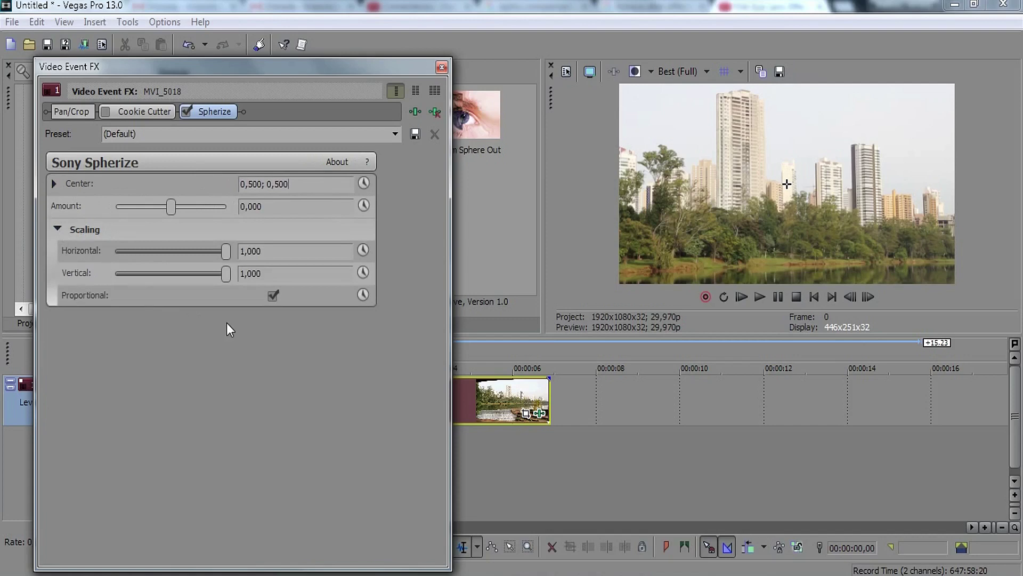
click(271, 299)
drag(172, 206, 205, 207)
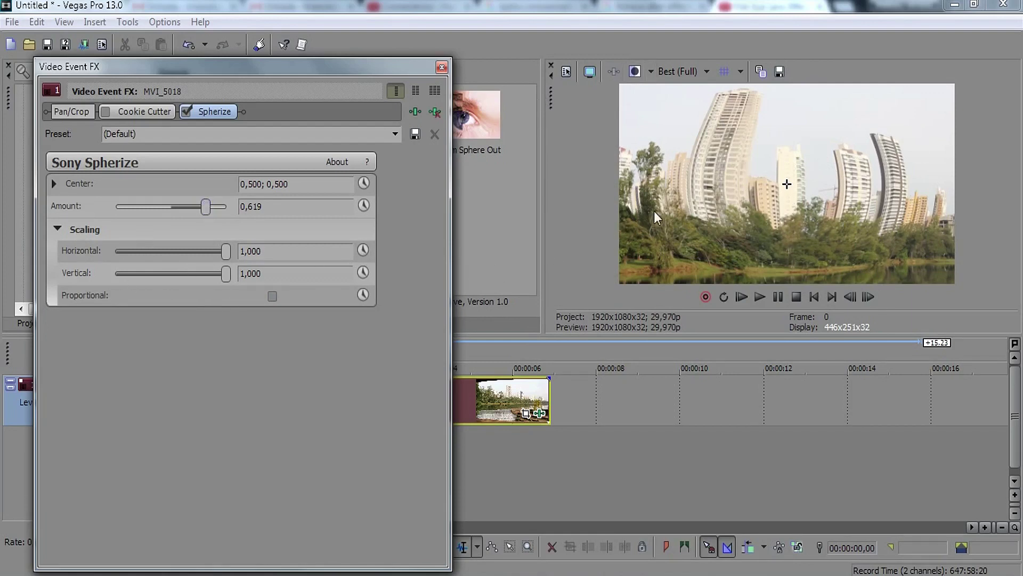
Set the horizontal scaling of Spherize to 0,562.
click(253, 256)
text(0,562)
key(Return)
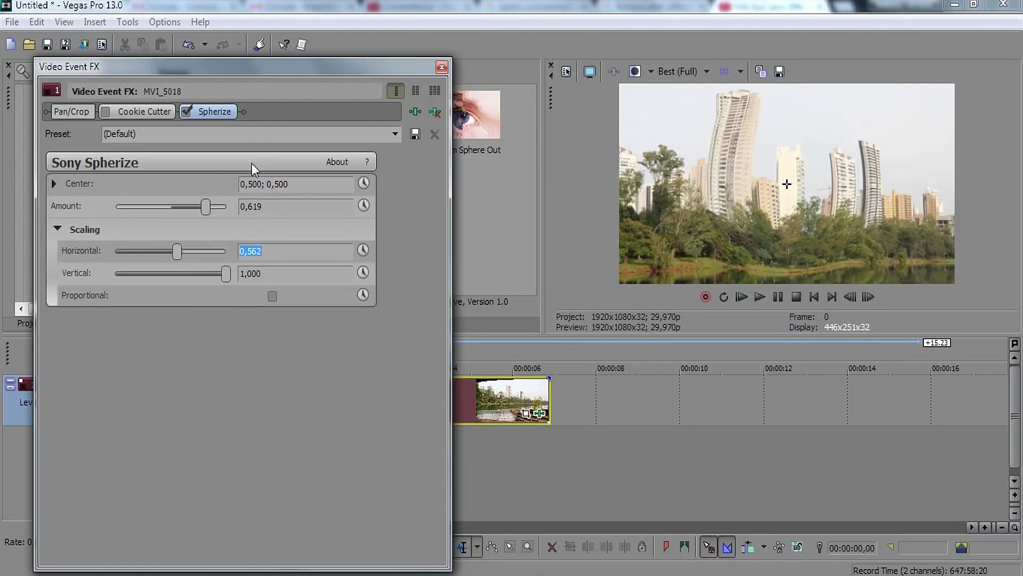
Try the Spherize amount at -1,000 and about 0,728, and set it to 0,550.
drag(209, 208, 69, 192)
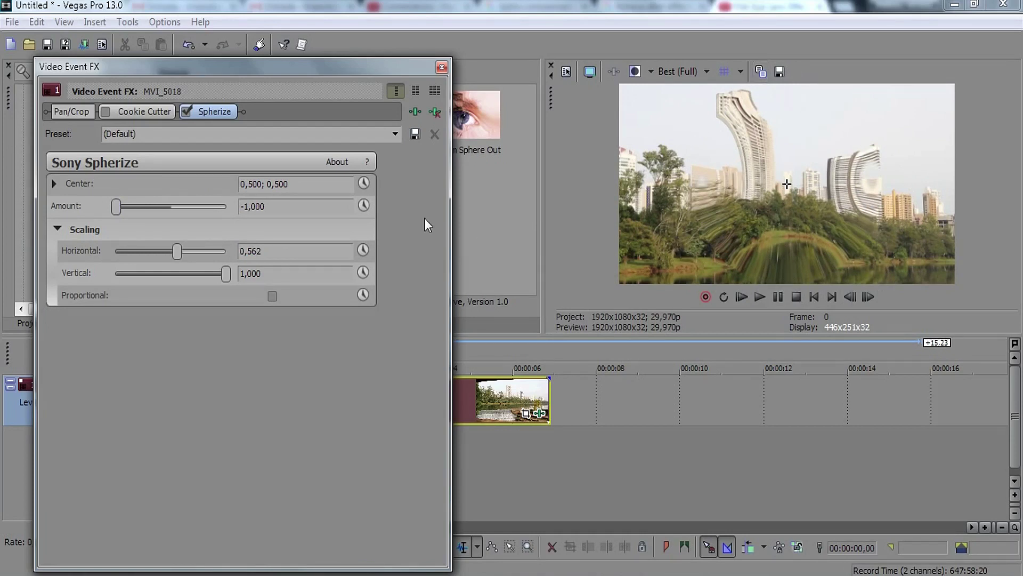
drag(116, 207, 253, 211)
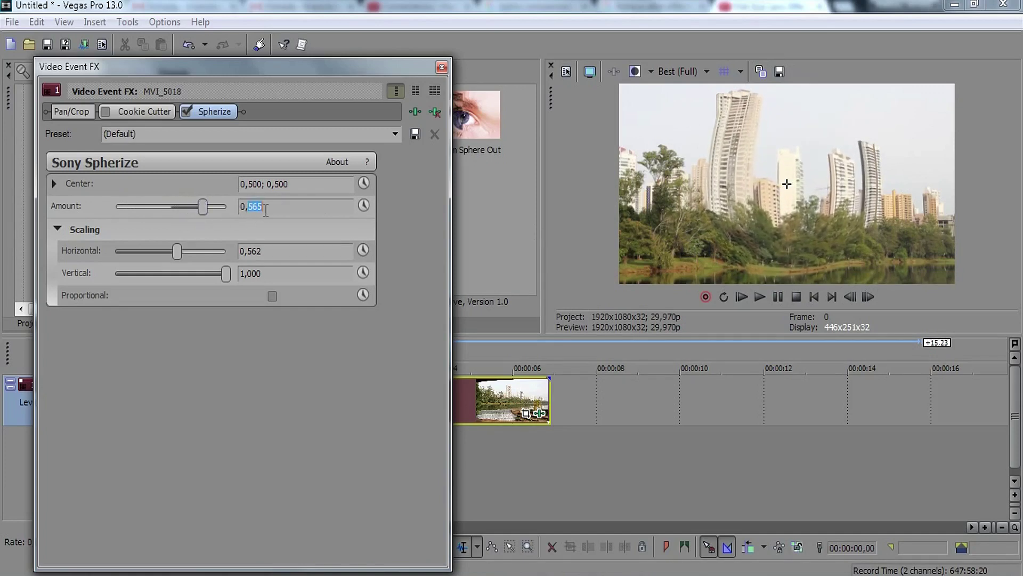
text(550)
key(Return)
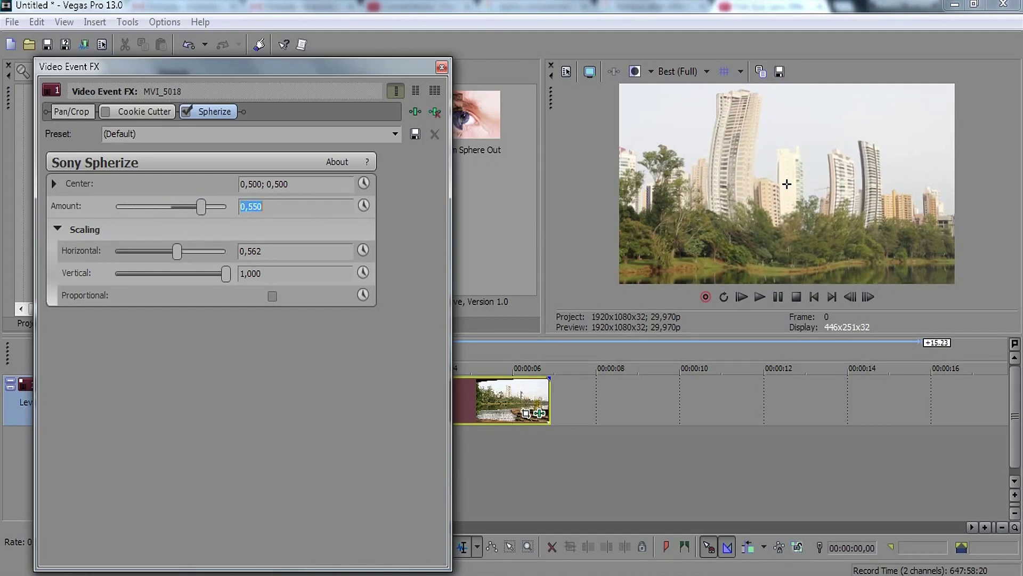
drag(203, 208, 274, 210)
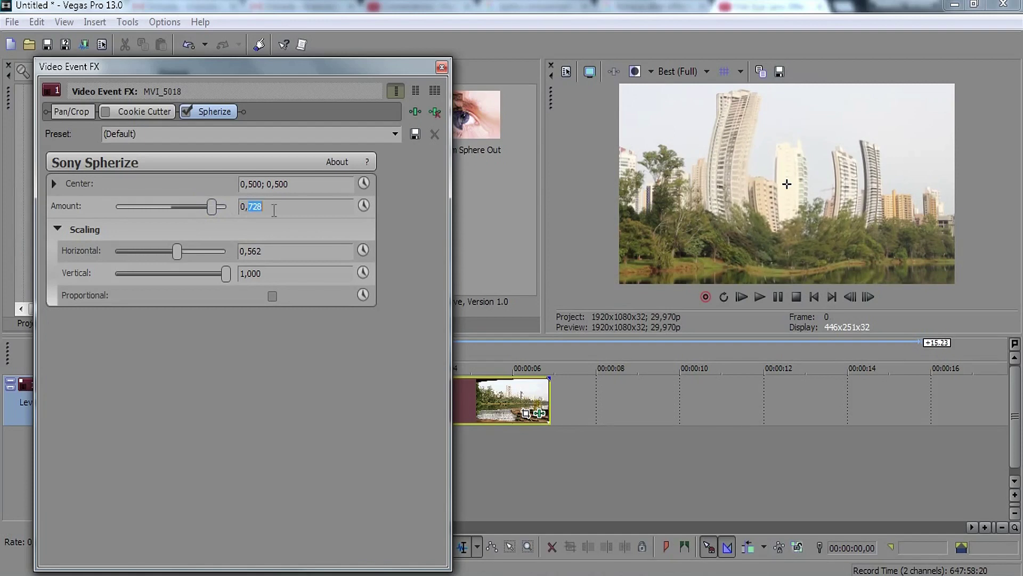
key(Return)
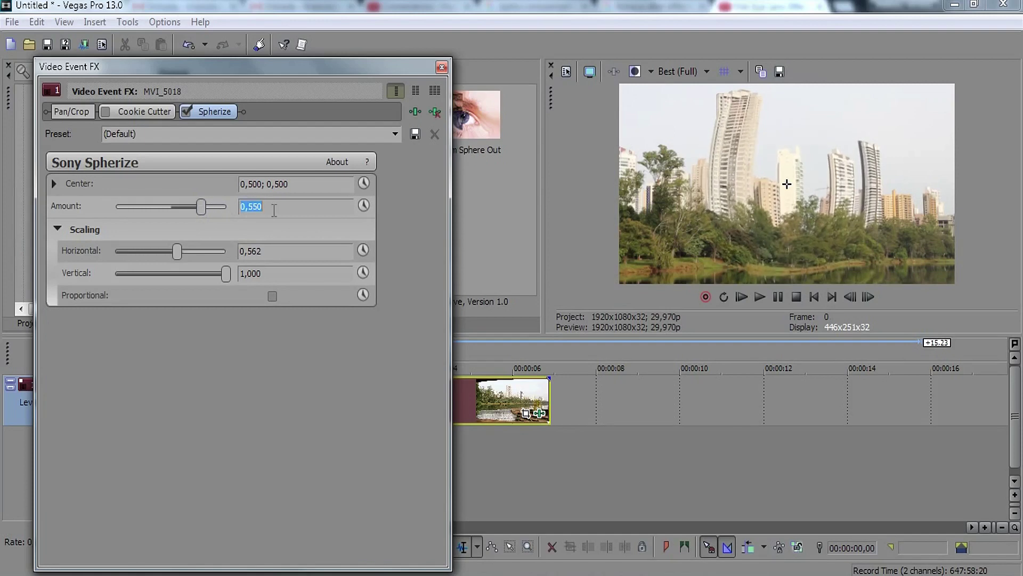
click(273, 214)
Switch Cookie Cutter back on and adjust the size of its circle to about 0,238.
click(106, 111)
click(136, 113)
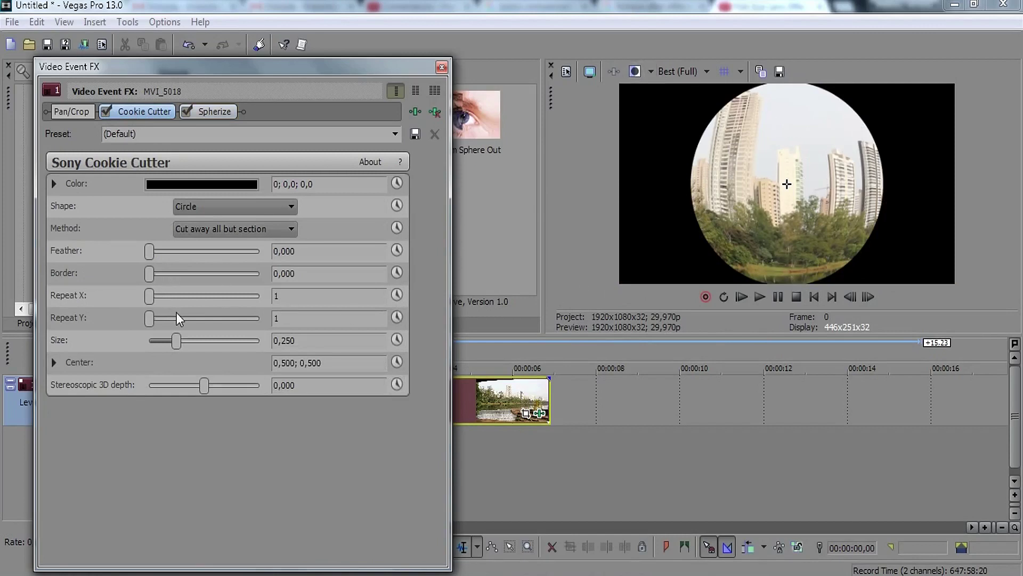
drag(176, 340, 183, 343)
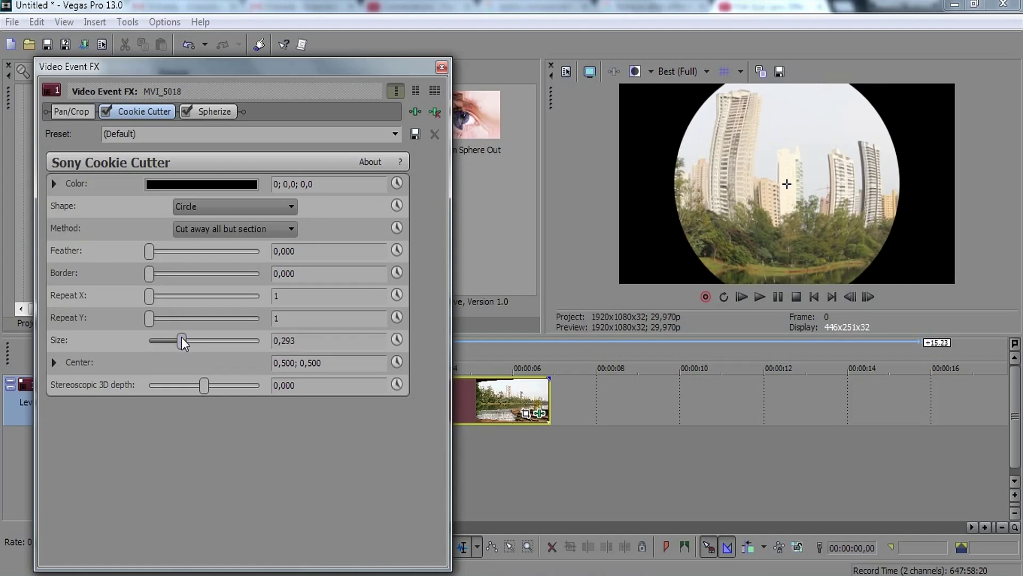
drag(180, 341, 183, 341)
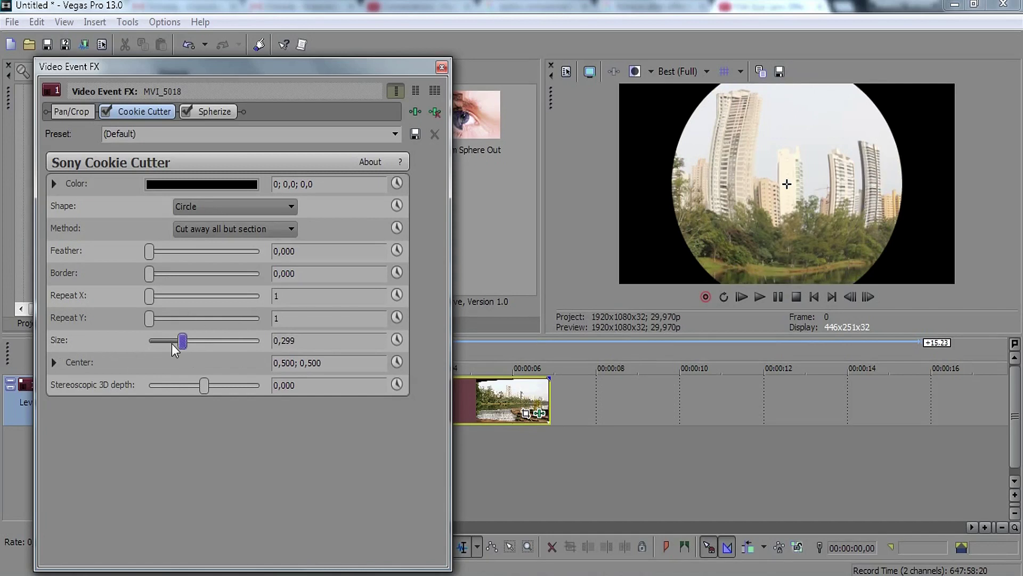
drag(183, 341, 176, 341)
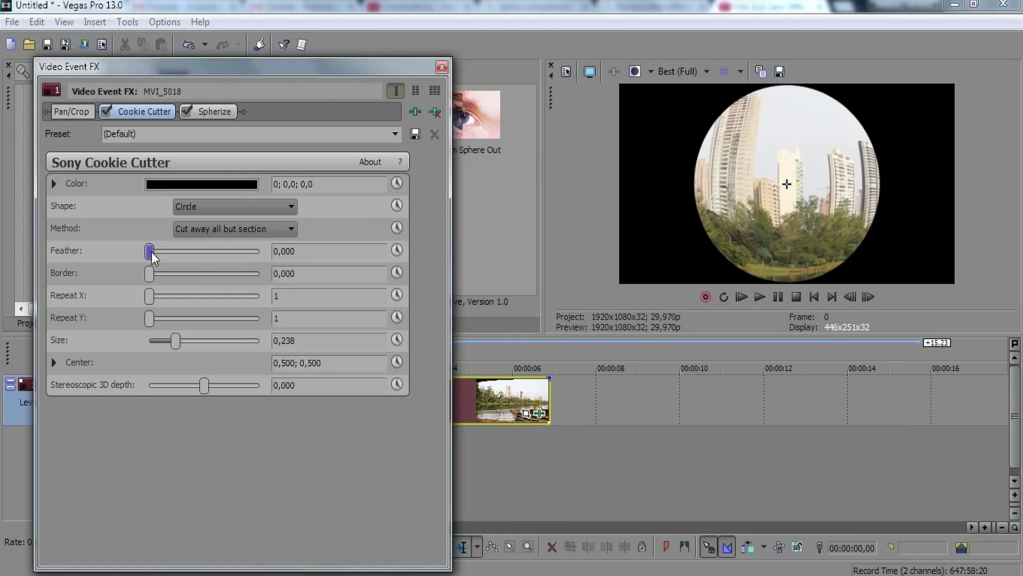
Slightly feather the edge of the Cookie Cutter circle and play the clip from the start.
mouse_move(152, 254)
mouse_down()
mouse_move(186, 255)
mouse_move(159, 256)
mouse_up()
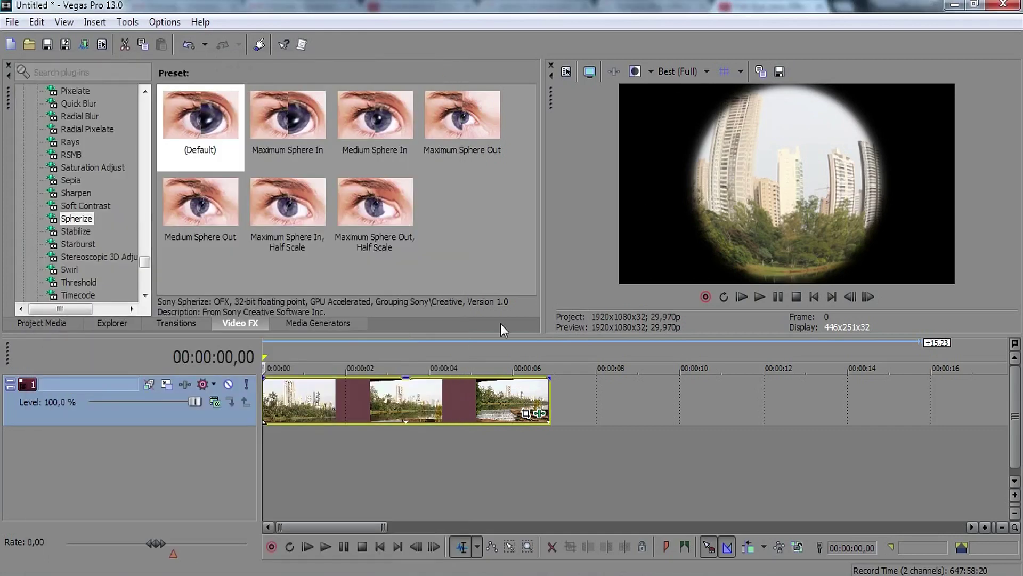
click(442, 67)
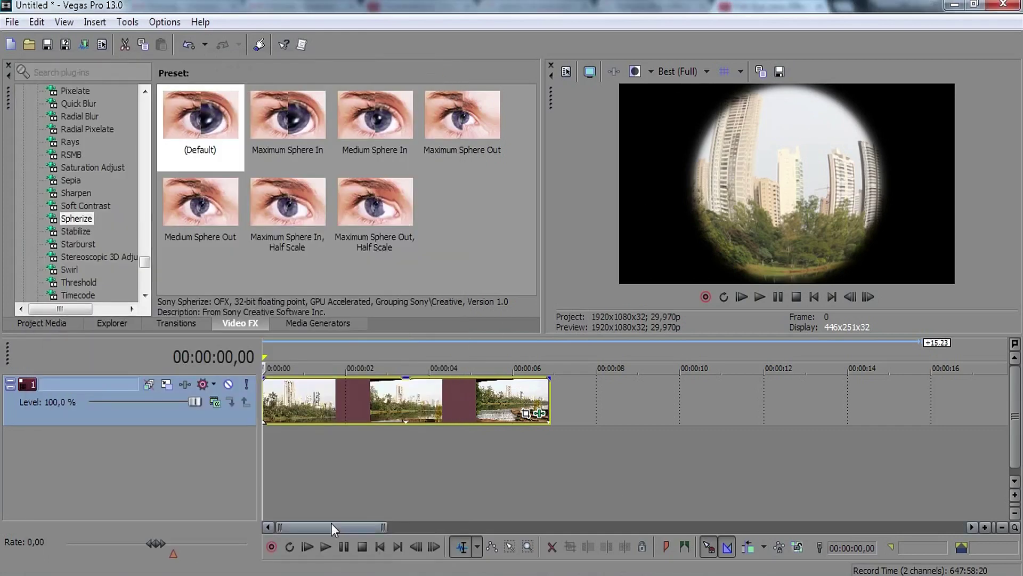
click(310, 546)
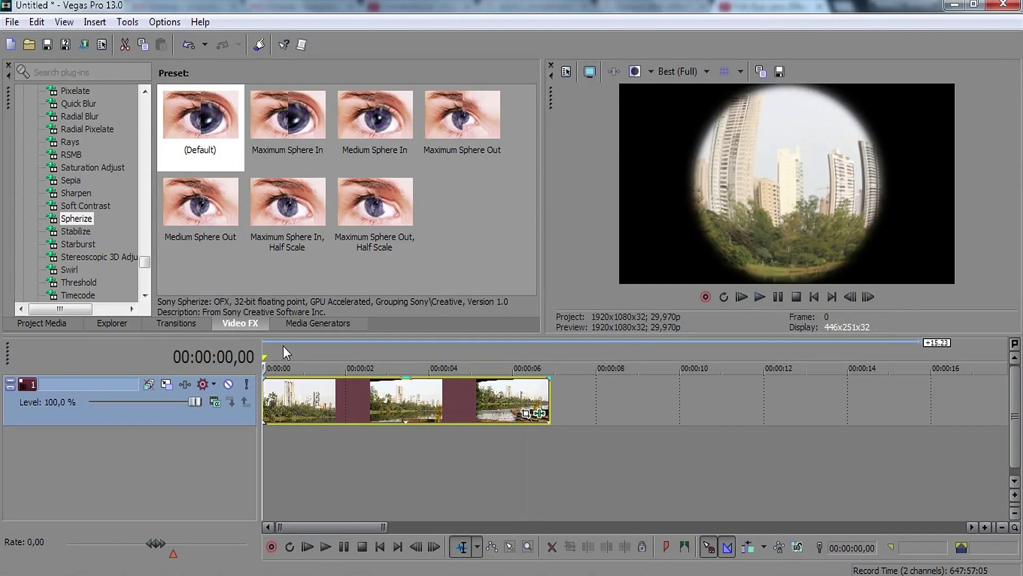
Enlarge the track's picture with Track Motion so the circle spans the width of the frame.
click(167, 385)
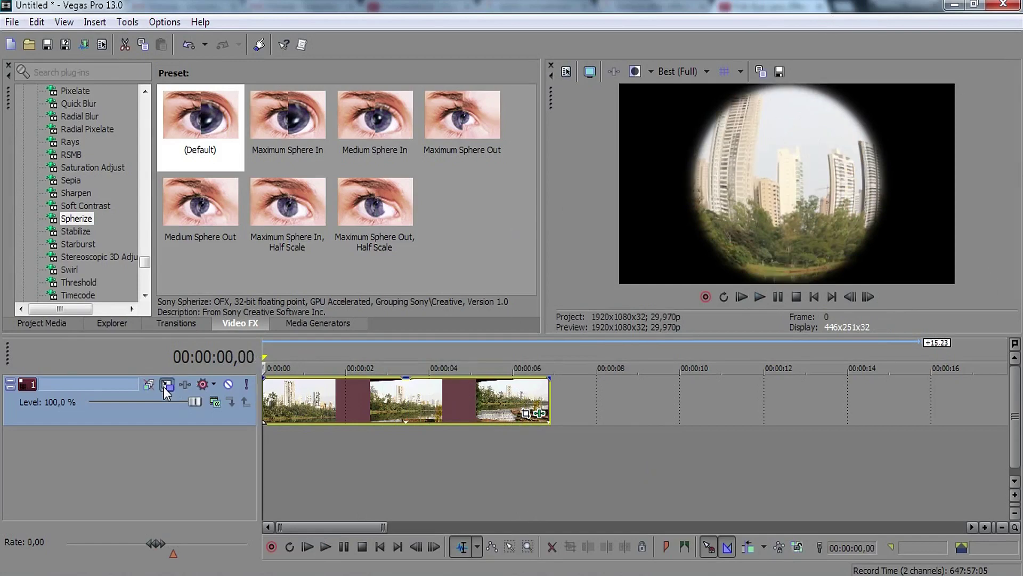
drag(671, 295, 716, 319)
drag(729, 323, 732, 326)
drag(708, 105, 470, 134)
click(588, 134)
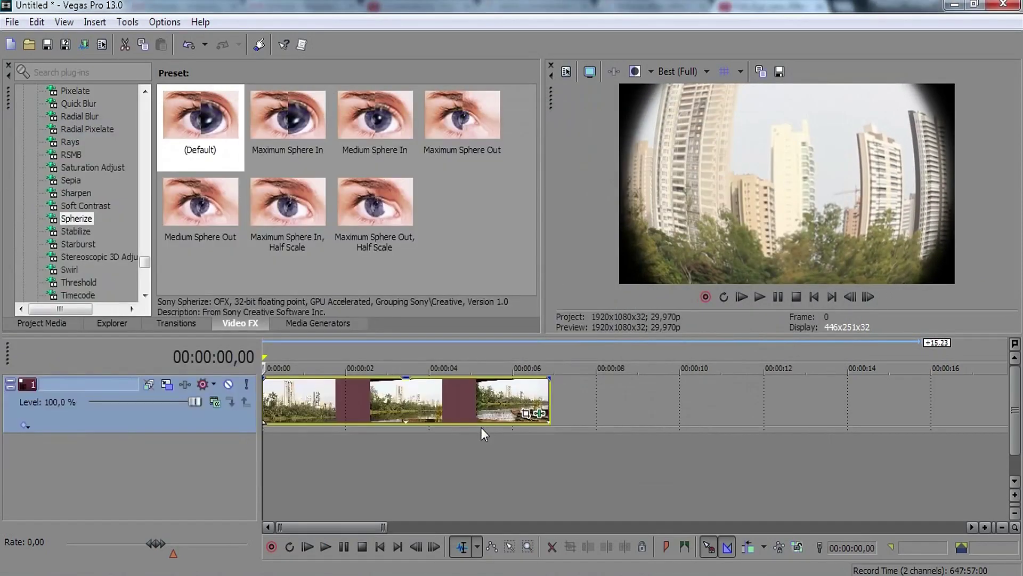
Play the enlarged clip to preview the fisheye look and its dark corners.
key(space)
scroll(468, 446, up, 4)
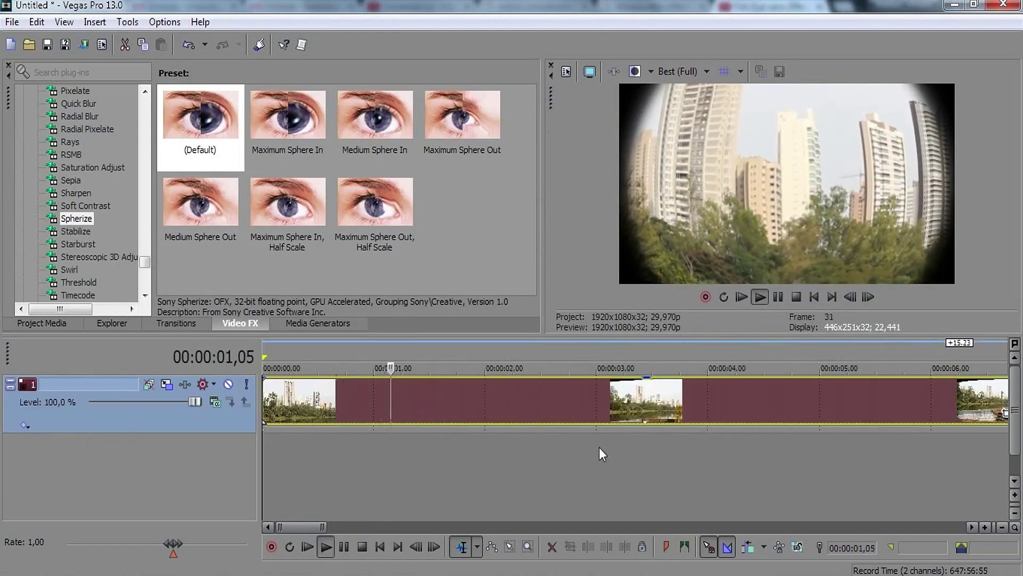
scroll(586, 411, down, 6)
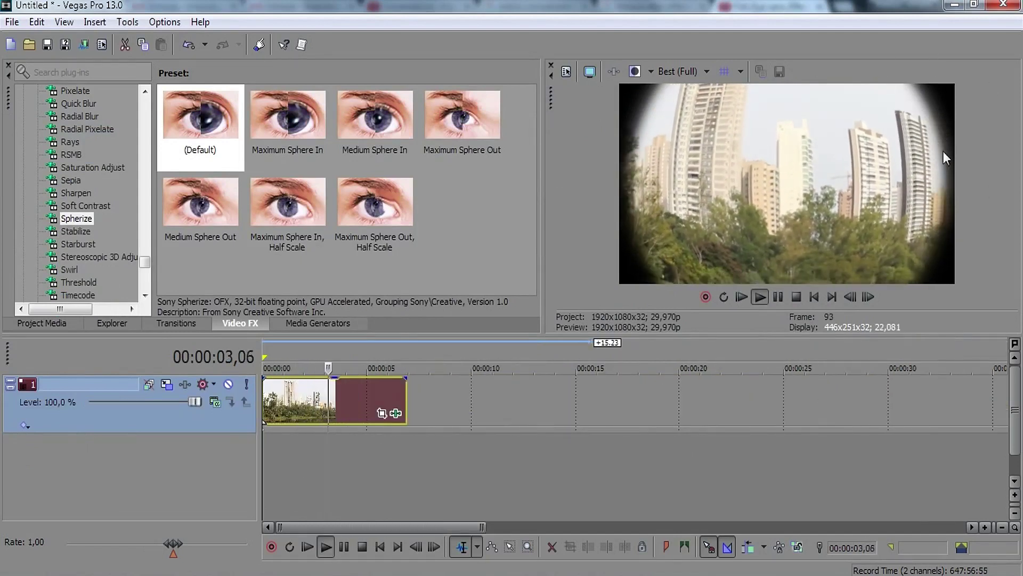
key(space)
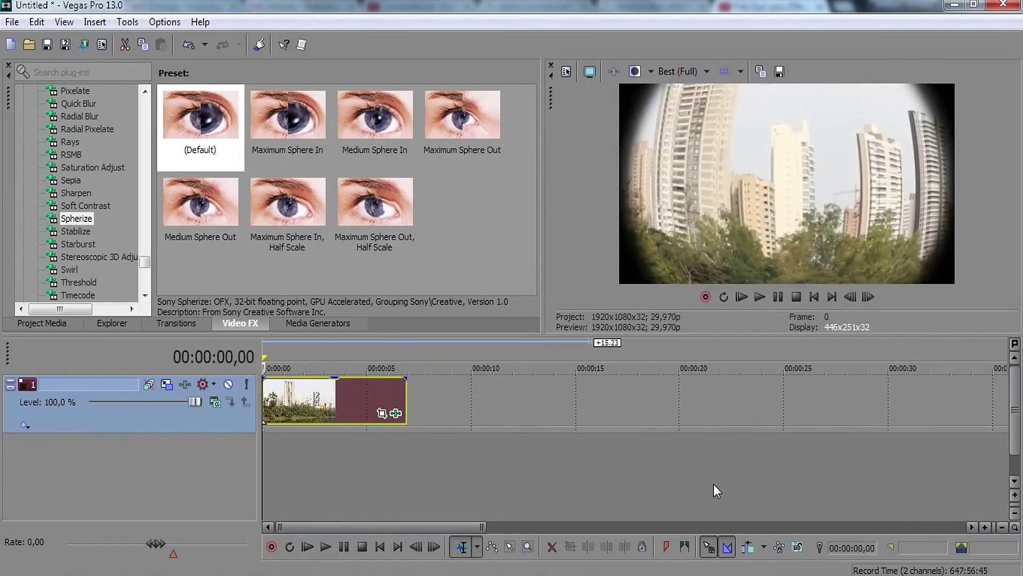
Place the dog clip from the FOOTAGE folder on the track after the city clip.
mouse_move(181, 573)
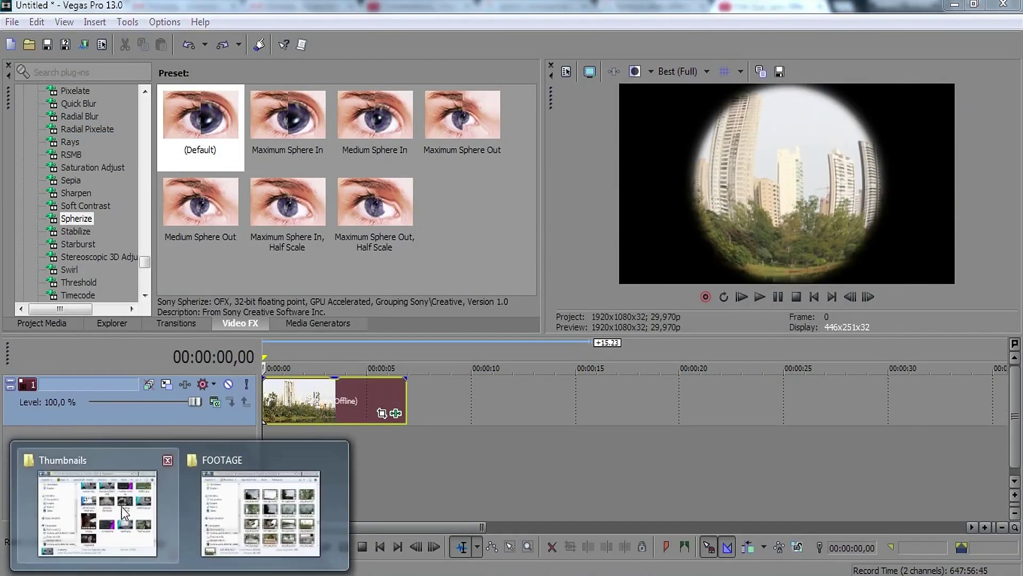
click(275, 537)
scroll(423, 410, down, 2)
scroll(423, 410, up, 2)
scroll(424, 410, down, 2)
drag(362, 245, 379, 410)
Copy the city clip and paste its event attributes onto the dog clip.
click(341, 405)
click(483, 410)
right_click(482, 410)
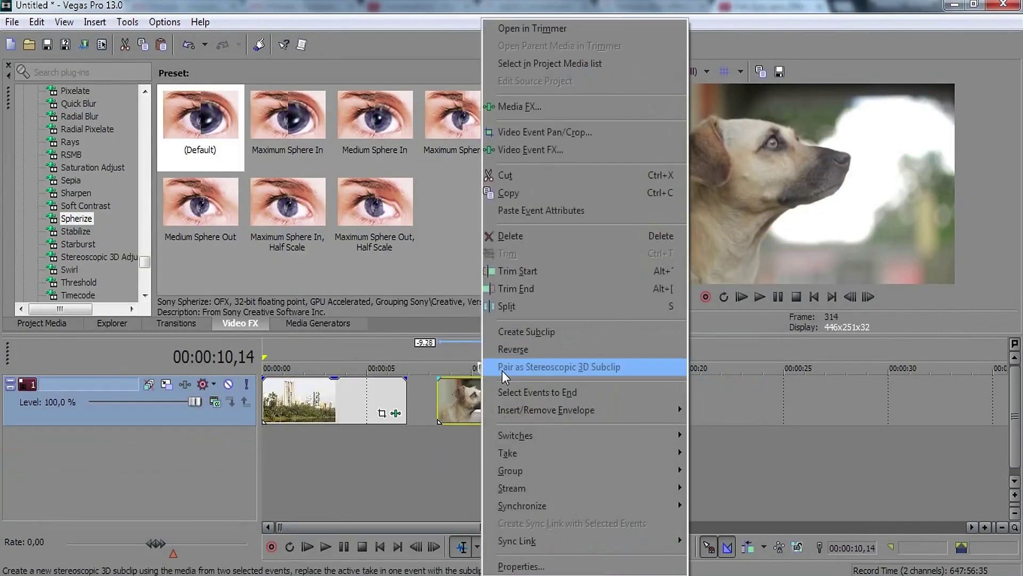
click(540, 211)
Play the dog clip from its start to preview the effects and delete it from the track.
click(436, 404)
key(space)
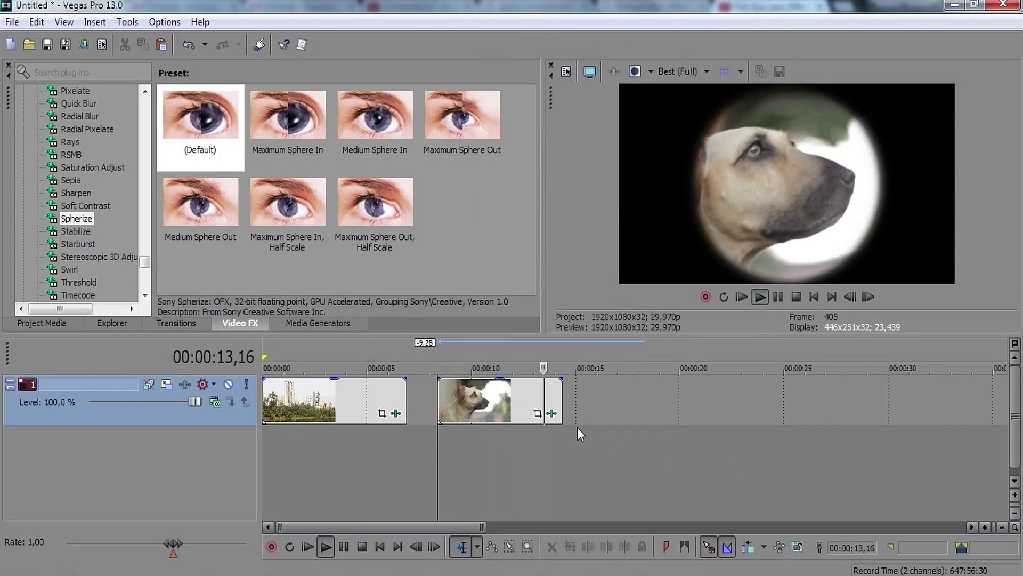
key(space)
click(445, 401)
key(Delete)
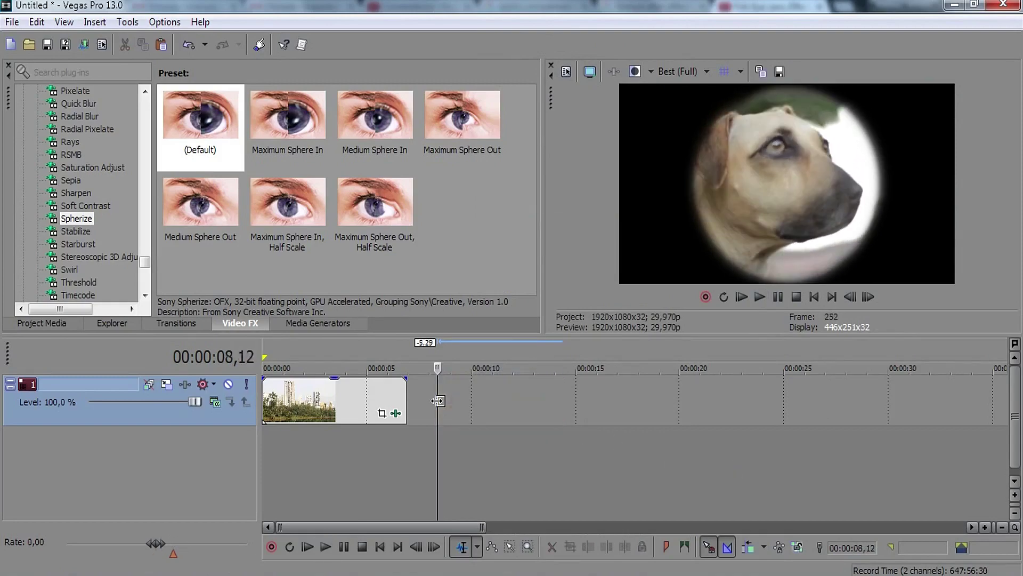